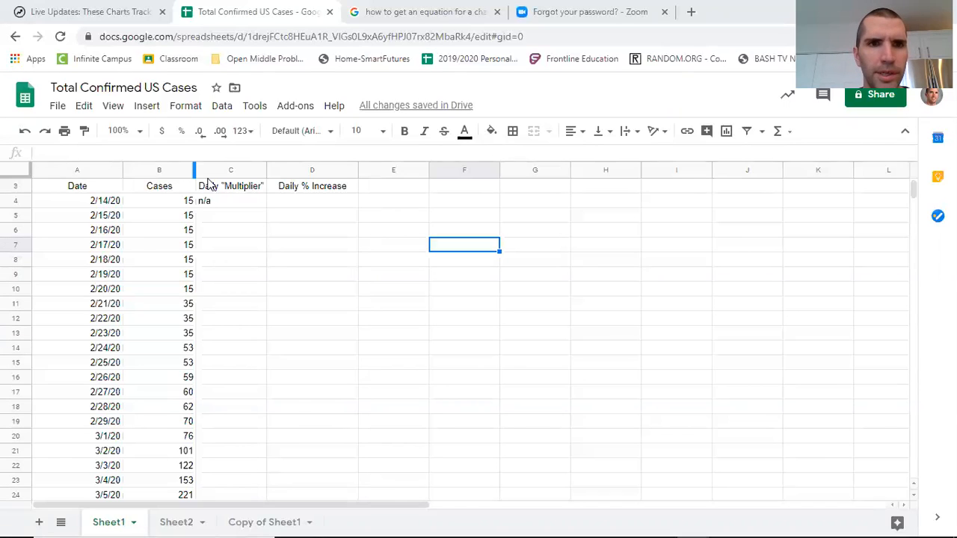
Step: Enter the formula =(B5/B4) in cell C5 to calculate the first daily multiplier
left_click(225, 216)
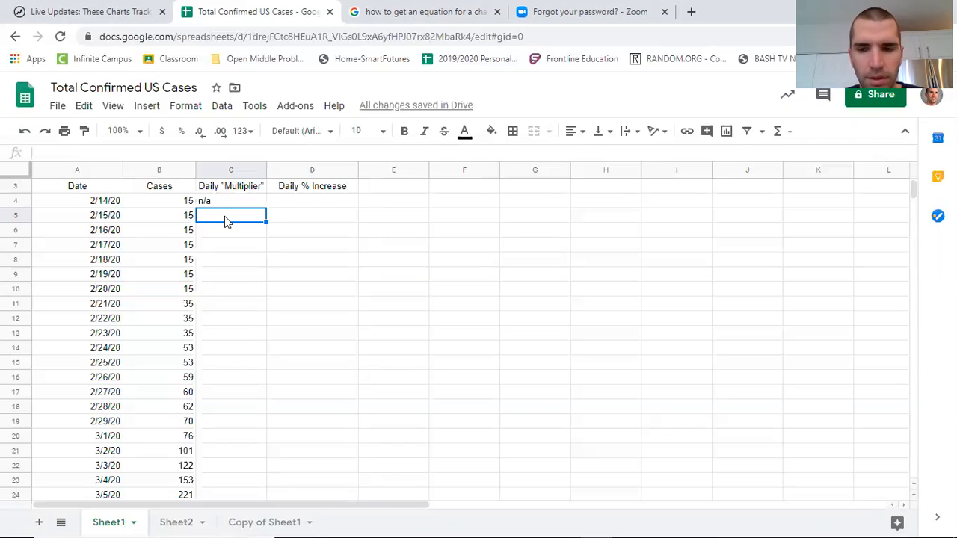
type("=")
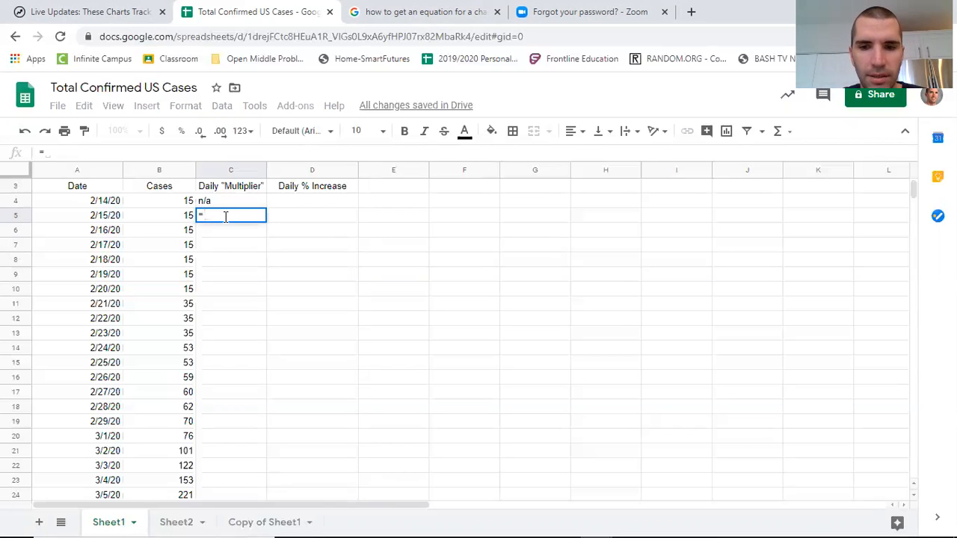
type("(")
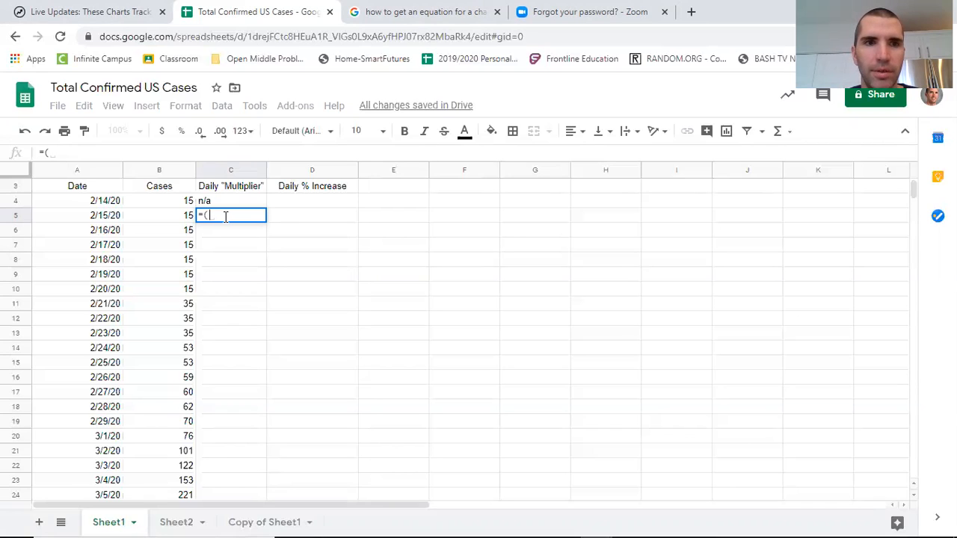
left_click(176, 219)
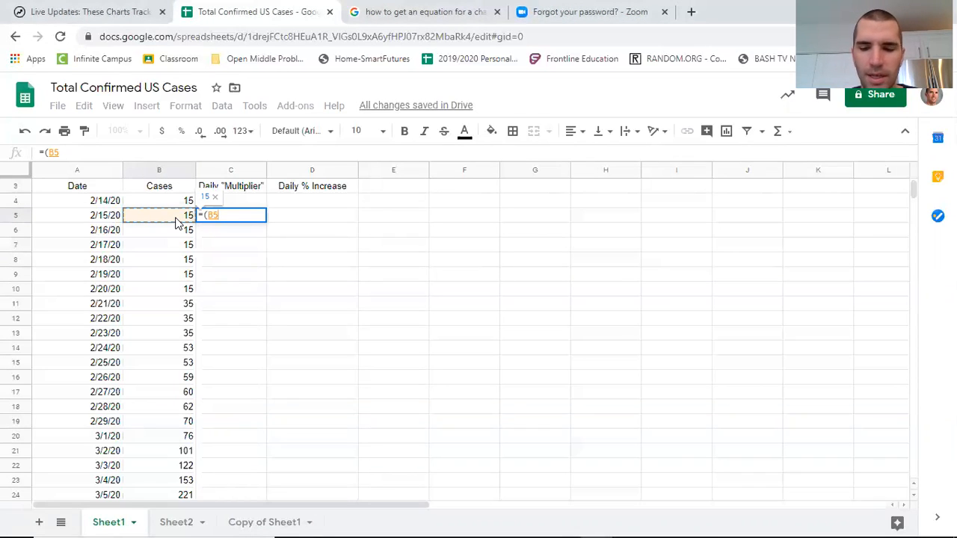
type("/")
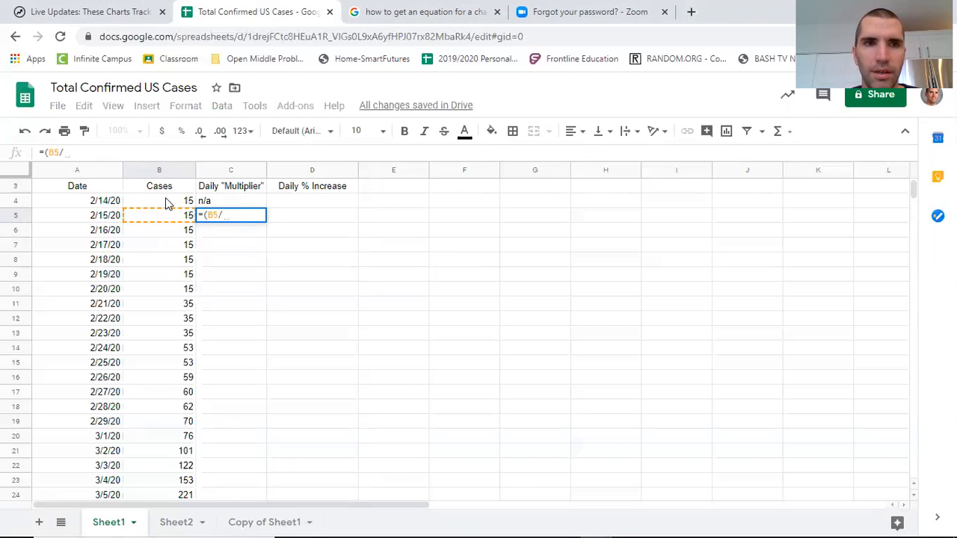
left_click(169, 205)
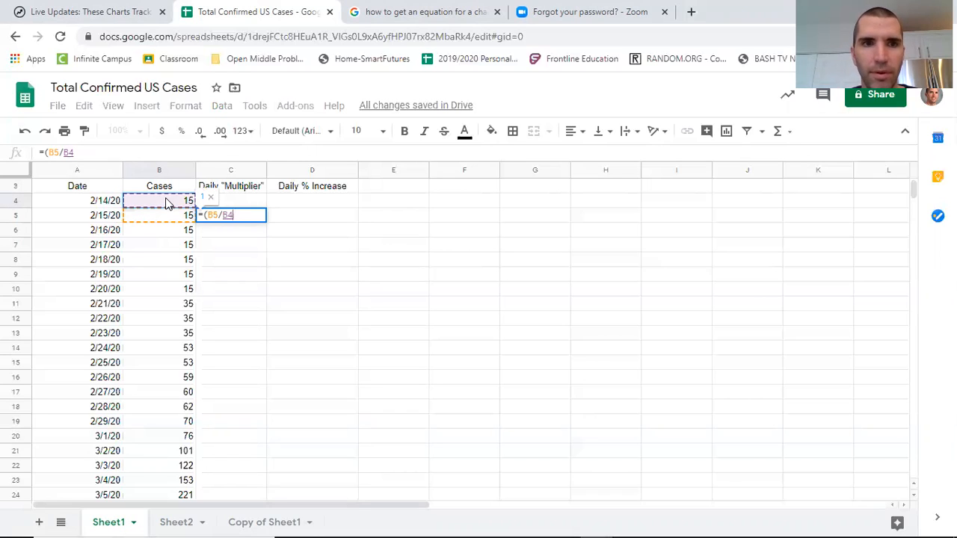
type(")")
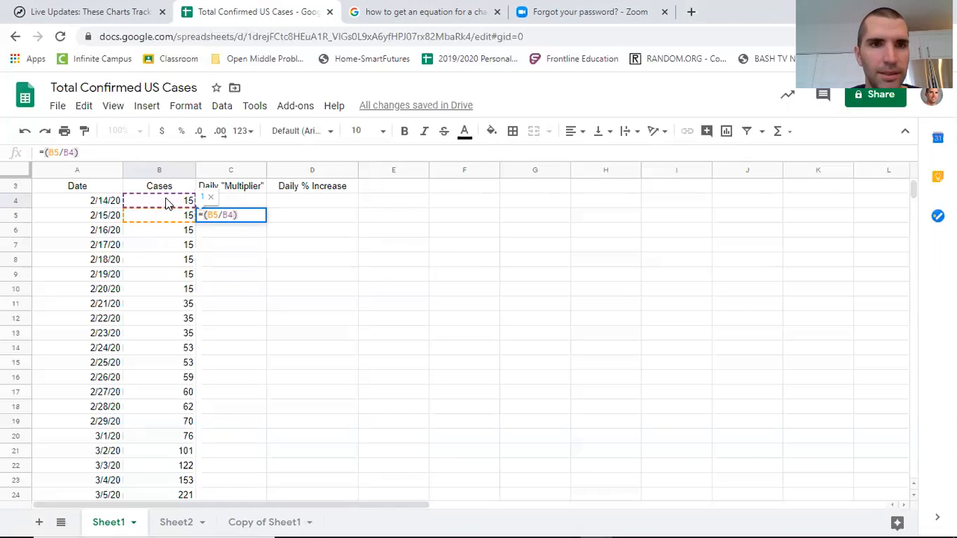
key("Return")
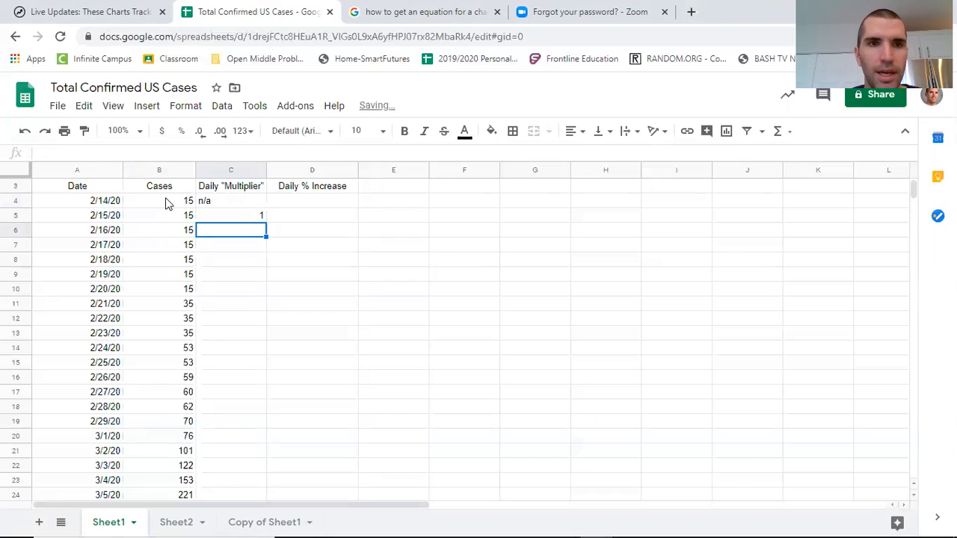
Step: Fill the daily multiplier formula from C5 down through C42
left_click(243, 217)
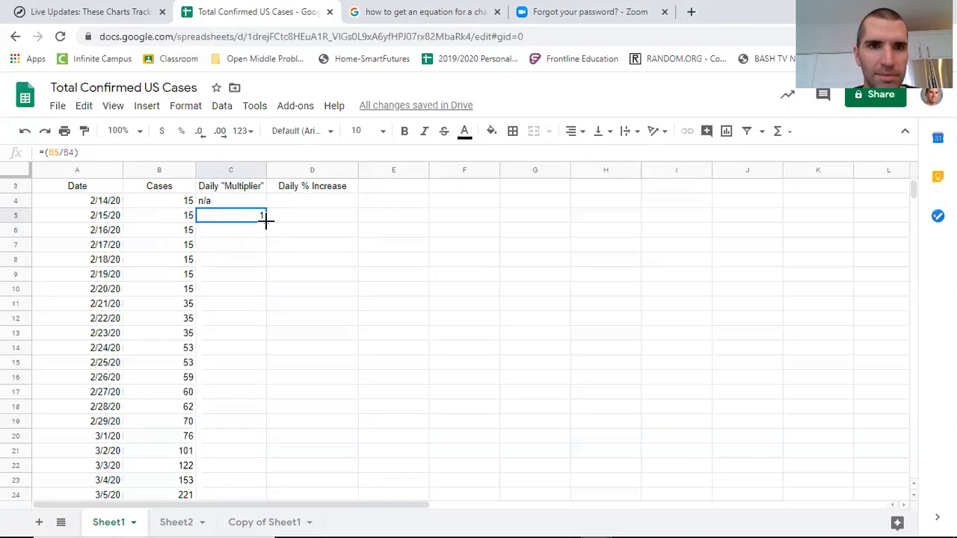
left_click_drag(266, 218, 241, 437)
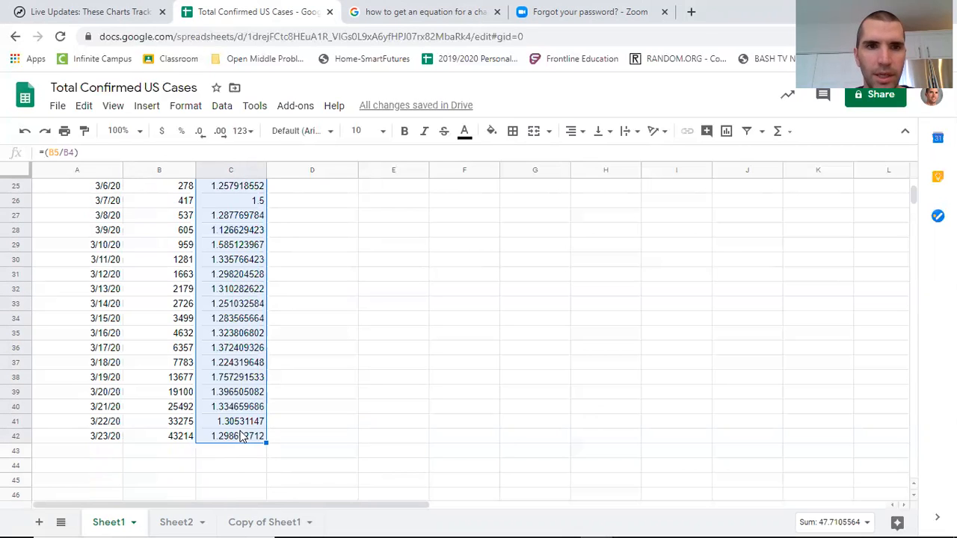
scroll(223, 299, "up", 2)
scroll(223, 299, "up", 4)
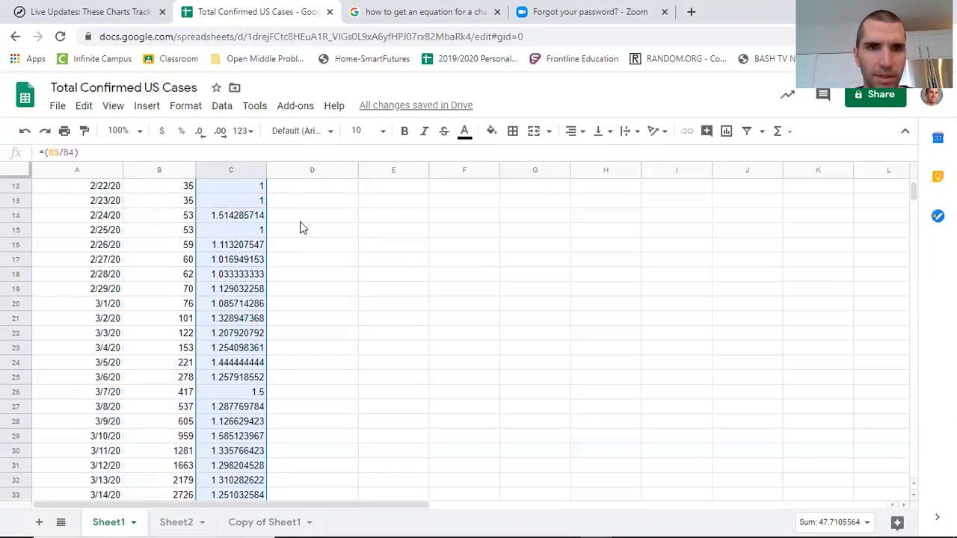
Step: Format the daily multiplier values in C5:C42 to four decimal places
left_click(201, 134)
left_click(220, 132)
left_click(219, 132)
left_click(220, 133)
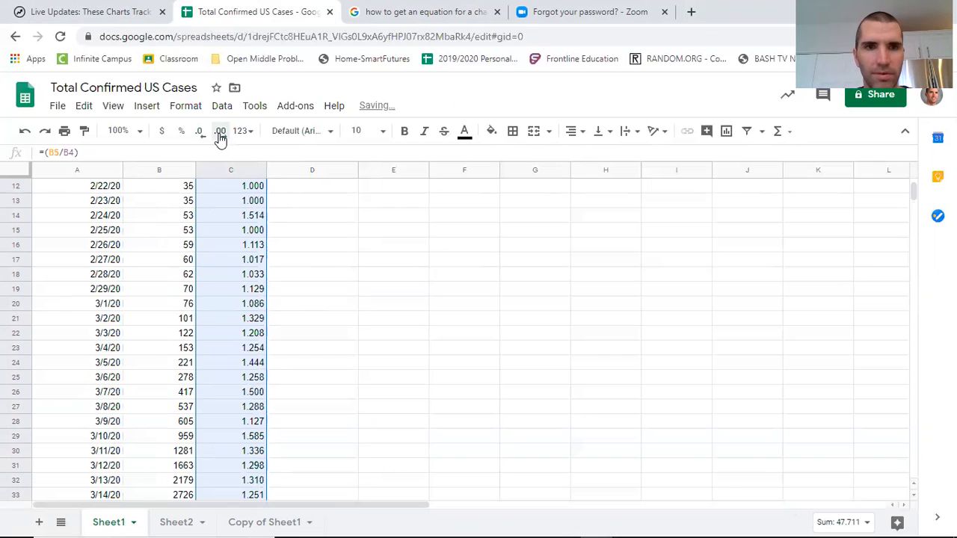
scroll(345, 209, "up", 3)
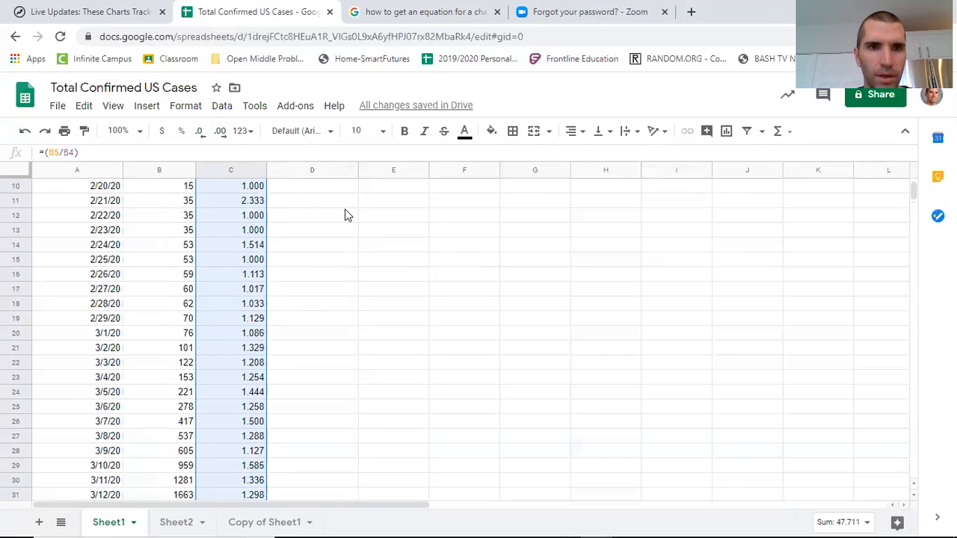
left_click(220, 132)
scroll(352, 252, "down", 1)
scroll(354, 254, "down", 2)
scroll(354, 254, "up", 1)
scroll(353, 253, "up", 3)
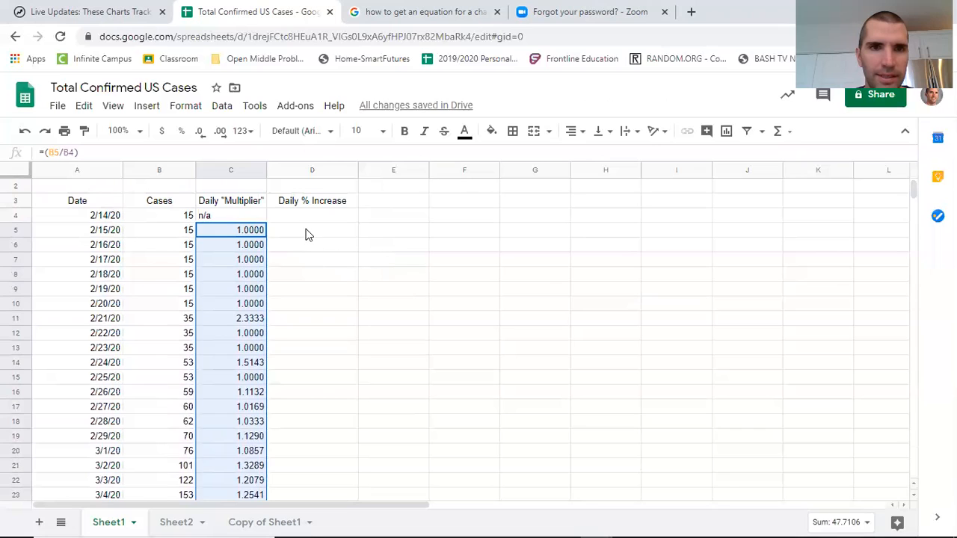
Step: Enter the formula =(C5*100)-100 in cell D5 to calculate the first daily percent increase
left_click(298, 230)
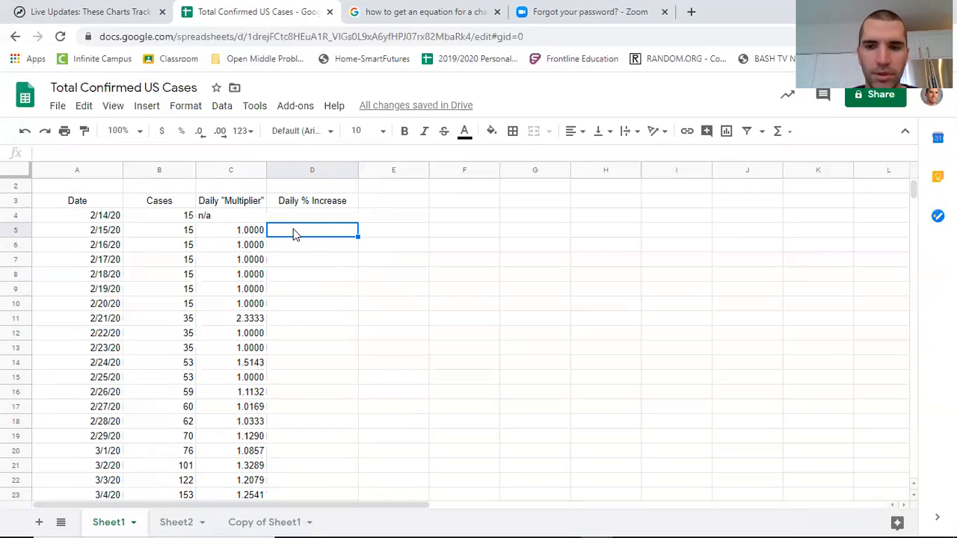
type("=(")
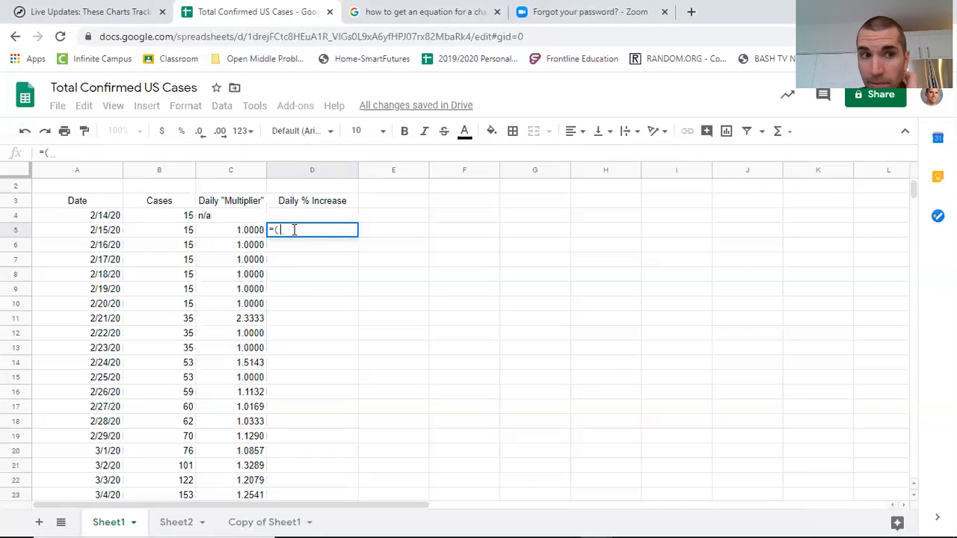
left_click(242, 233)
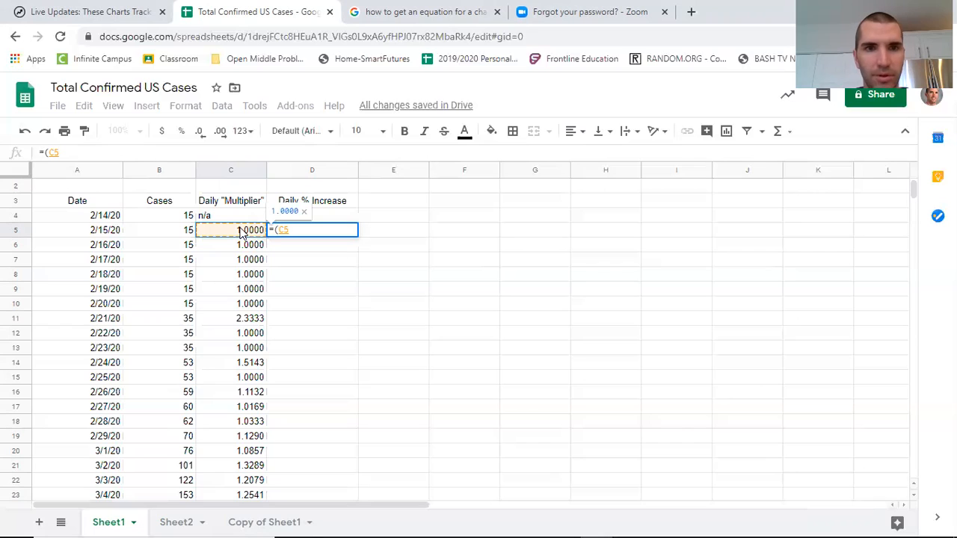
type("*100")
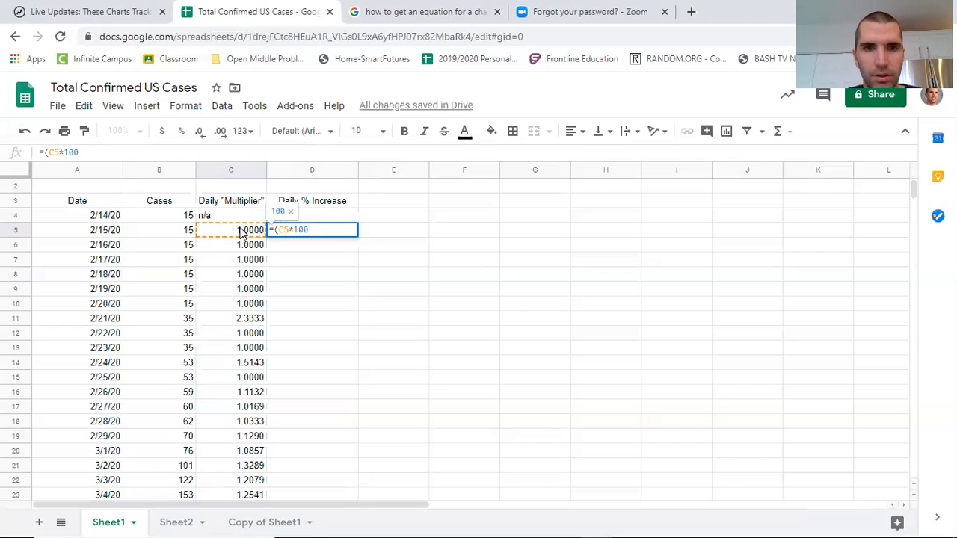
type(")")
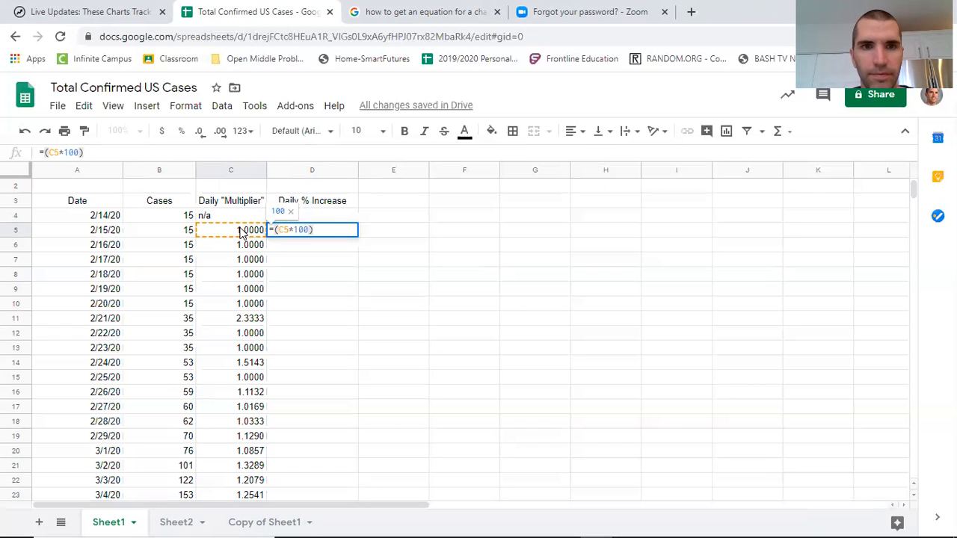
type("-100")
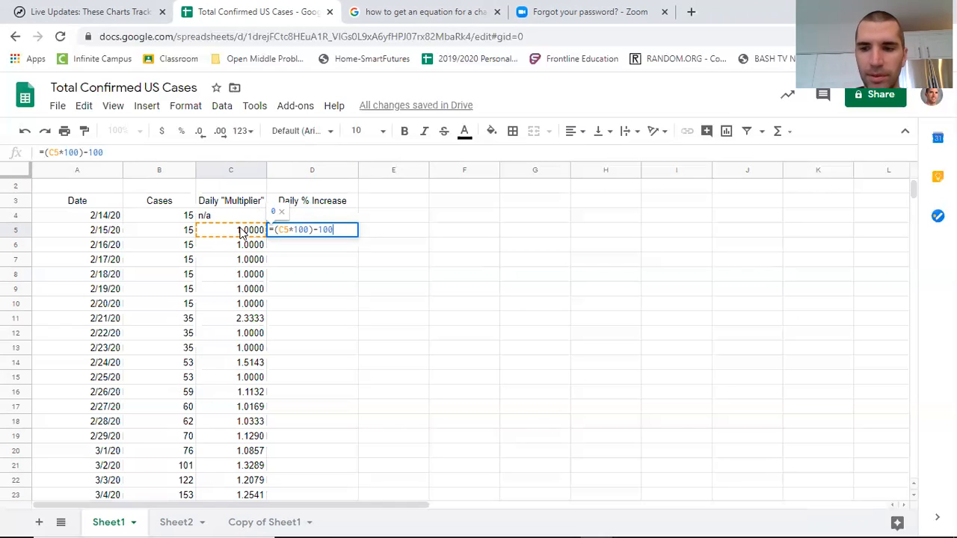
key("Return")
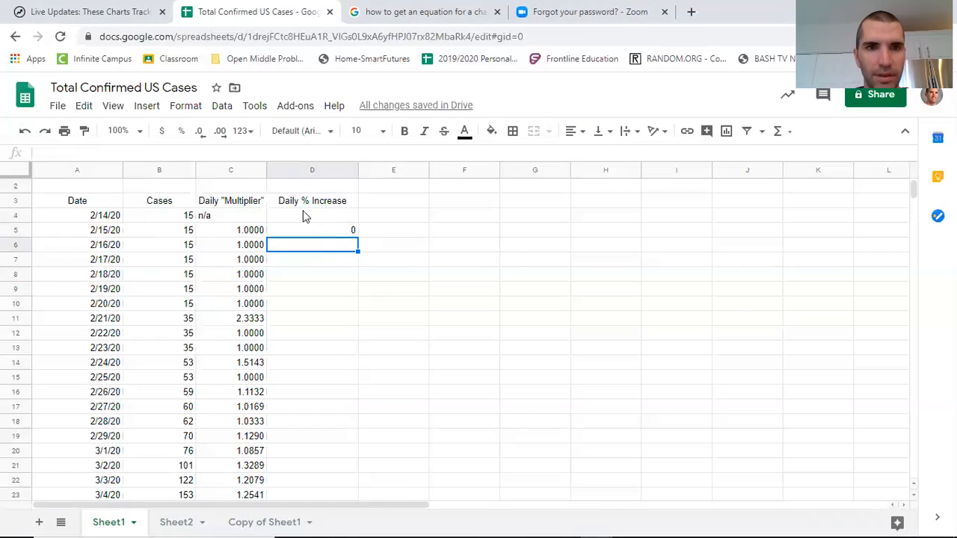
Step: Fill the daily percent increase formula from D5 down through D42
left_click(322, 234)
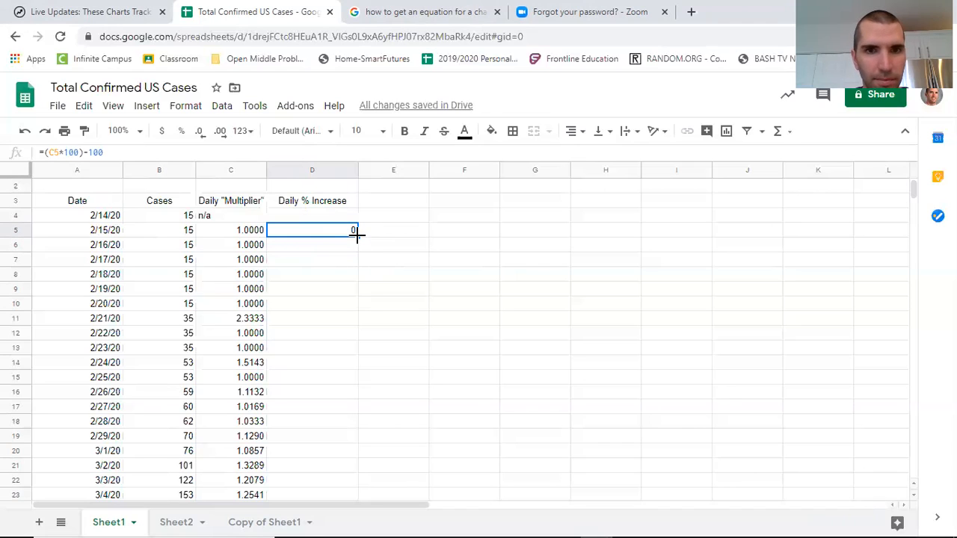
left_click_drag(356, 234, 337, 427)
scroll(498, 366, "up", 3)
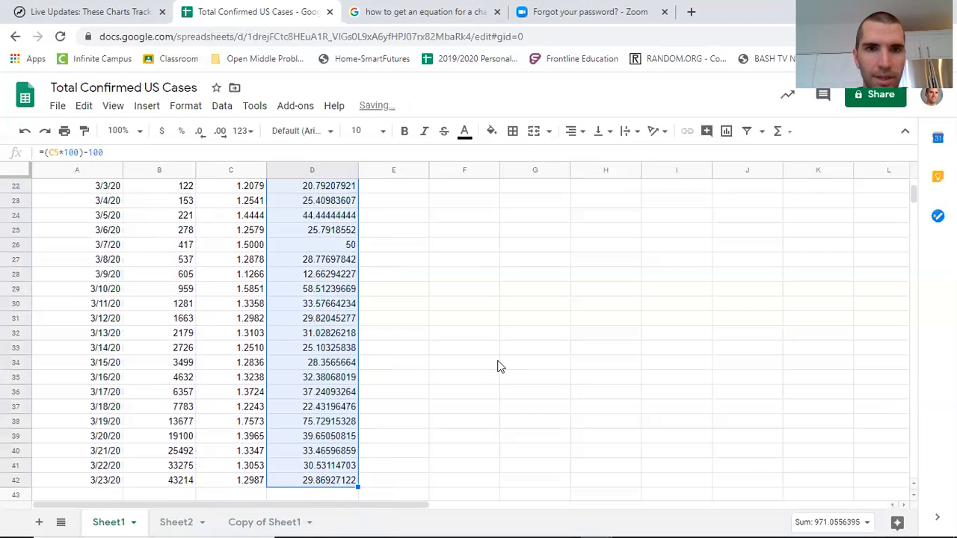
scroll(500, 366, "up", 4)
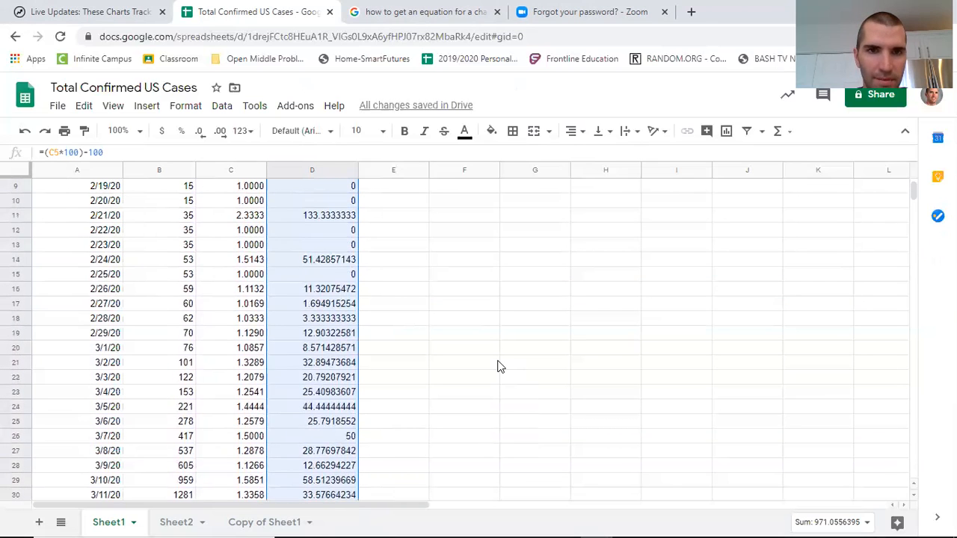
scroll(500, 366, "up", 2)
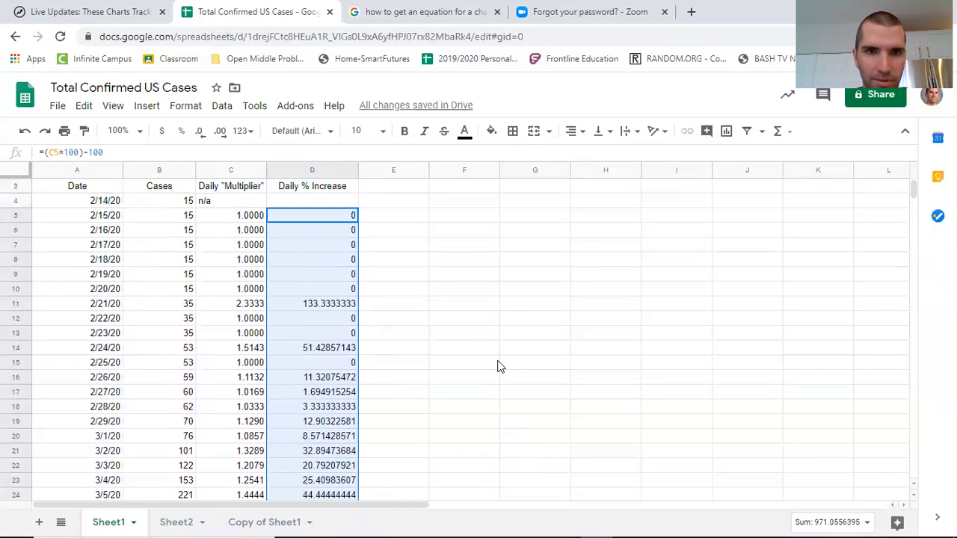
Step: Format the daily percent increase values in D5:D42 to two decimal places and deselect the range
left_click(198, 133)
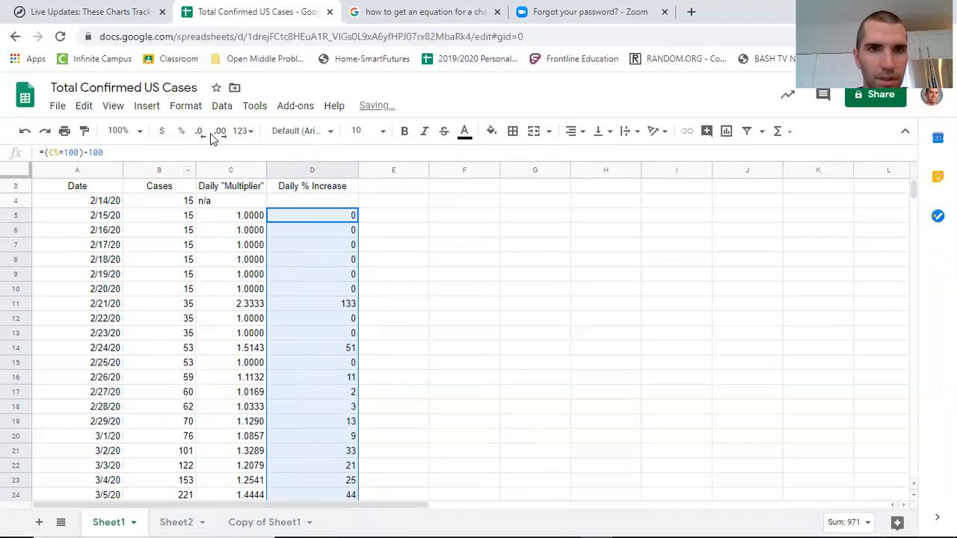
left_click(221, 133)
left_click(221, 133)
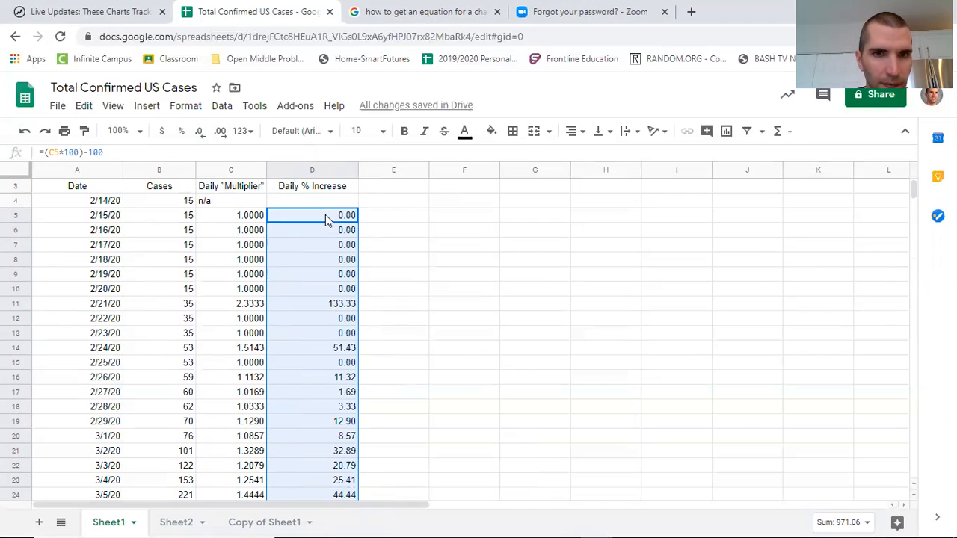
left_click(380, 278)
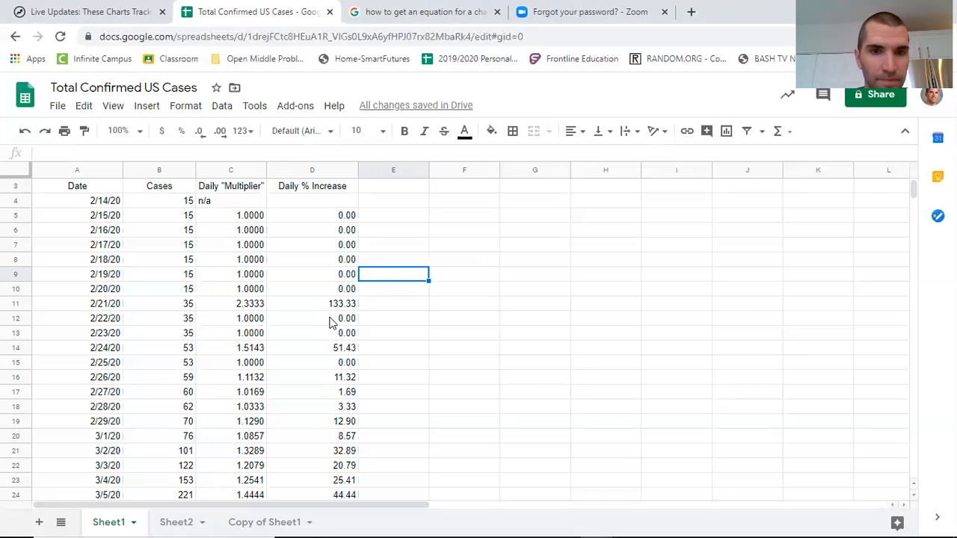
Step: Insert a line chart of cases versus date from the data in A4:B42
scroll(336, 383, "down", 3)
scroll(336, 383, "down", 1)
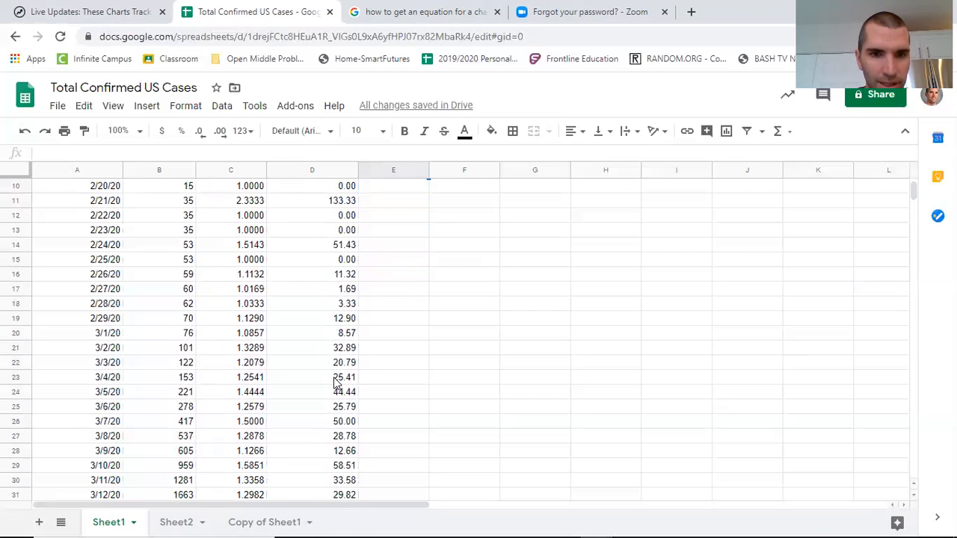
scroll(336, 383, "down", 3)
scroll(336, 383, "down", 1)
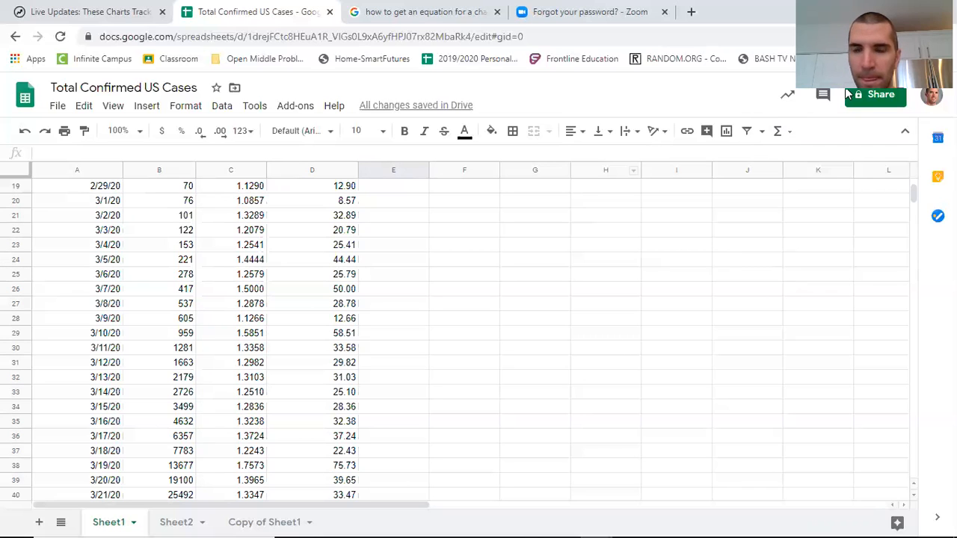
scroll(392, 386, "up", 5)
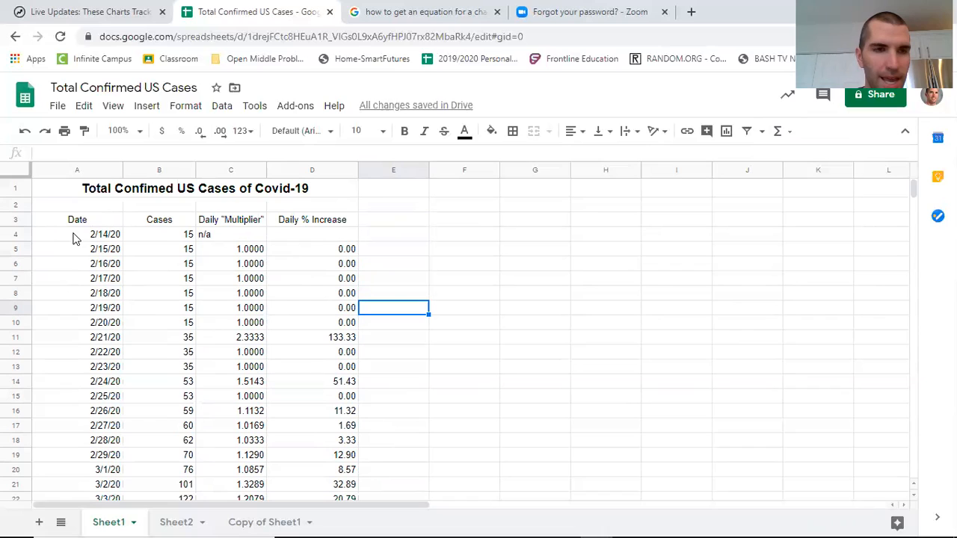
left_click(73, 238)
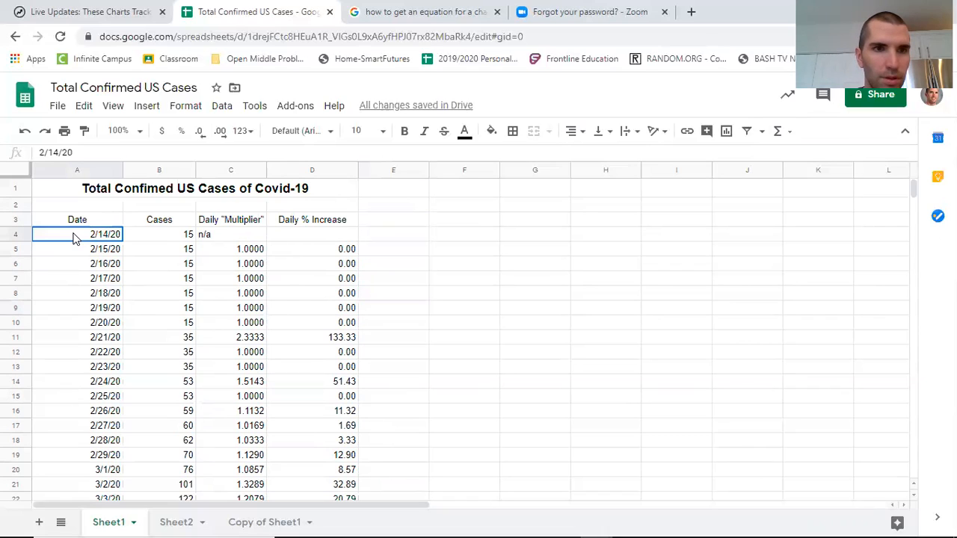
left_click_drag(73, 239, 135, 380)
scroll(386, 372, "up", 2)
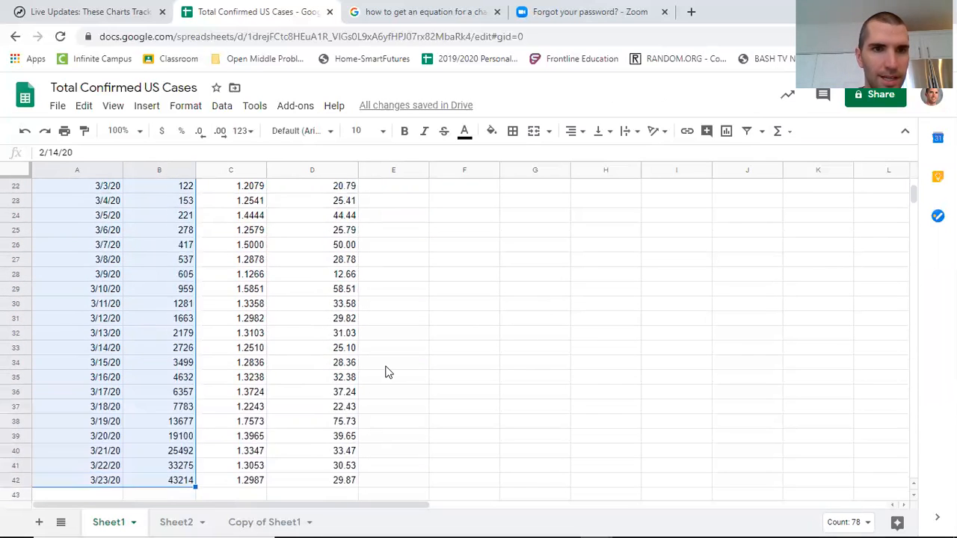
scroll(387, 371, "up", 4)
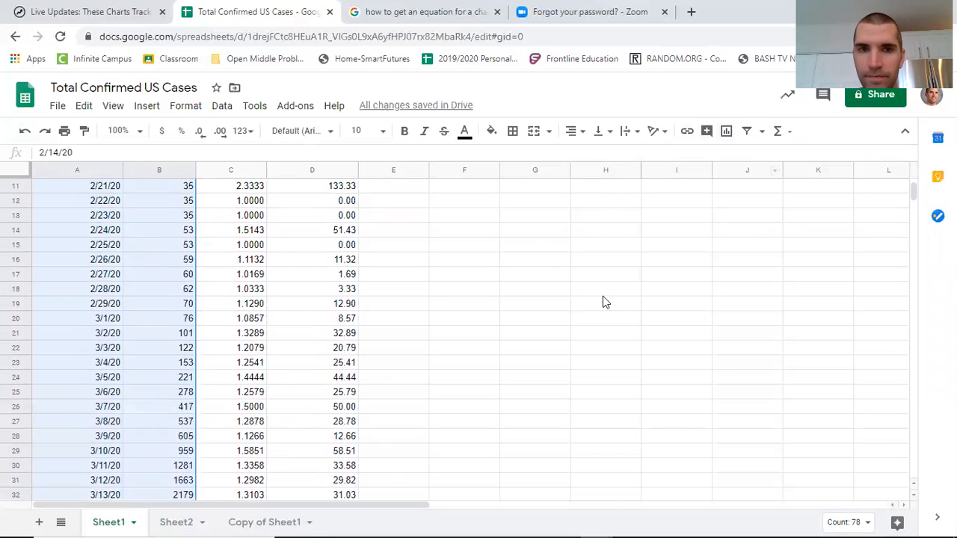
scroll(481, 386, "up", 3)
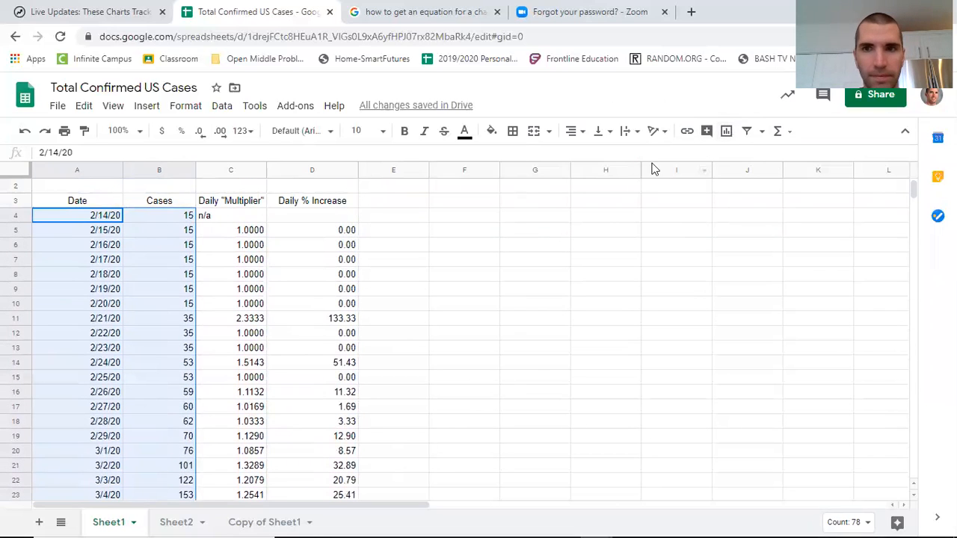
left_click(729, 133)
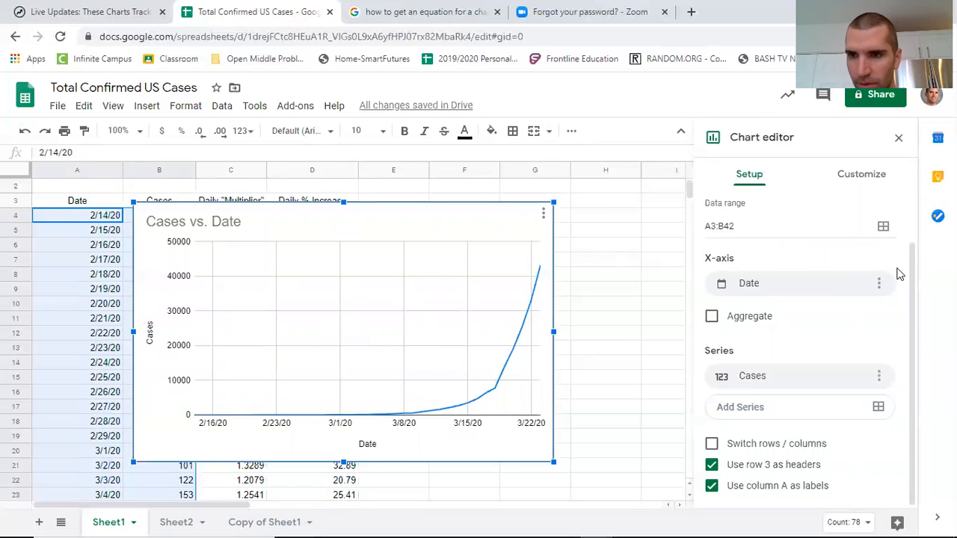
Step: Move the Cases vs. Date chart off the Cases column
left_click_drag(913, 268, 914, 198)
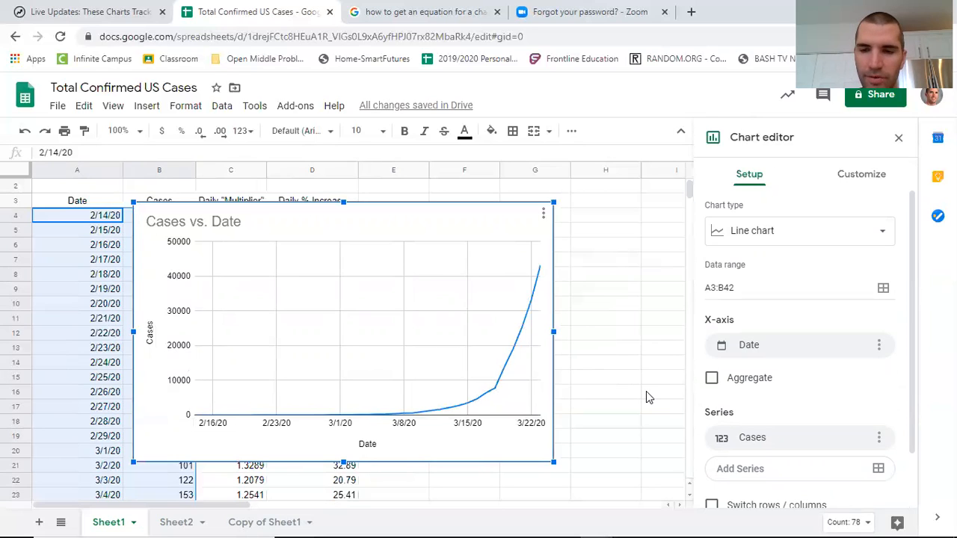
scroll(647, 396, "down", 1)
scroll(580, 276, "up", 2)
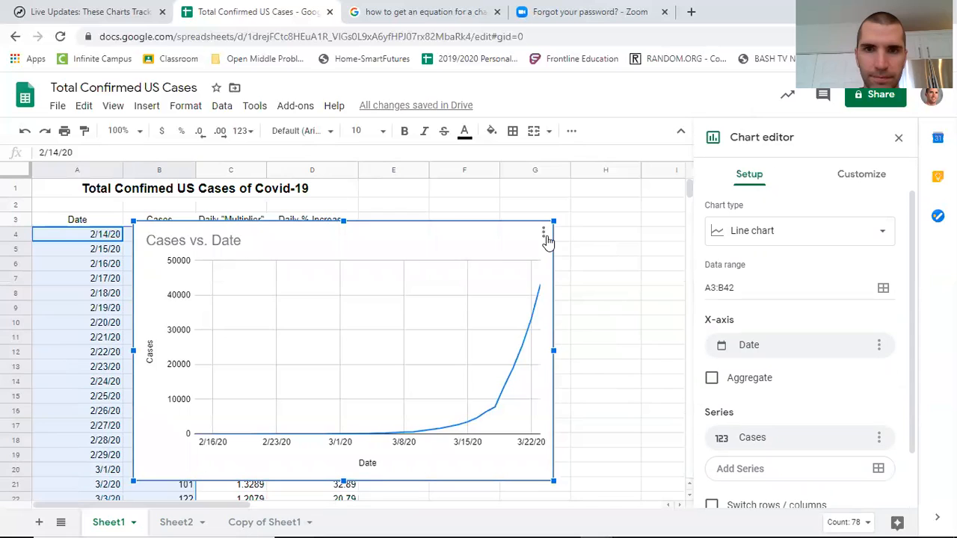
left_click_drag(545, 241, 653, 254)
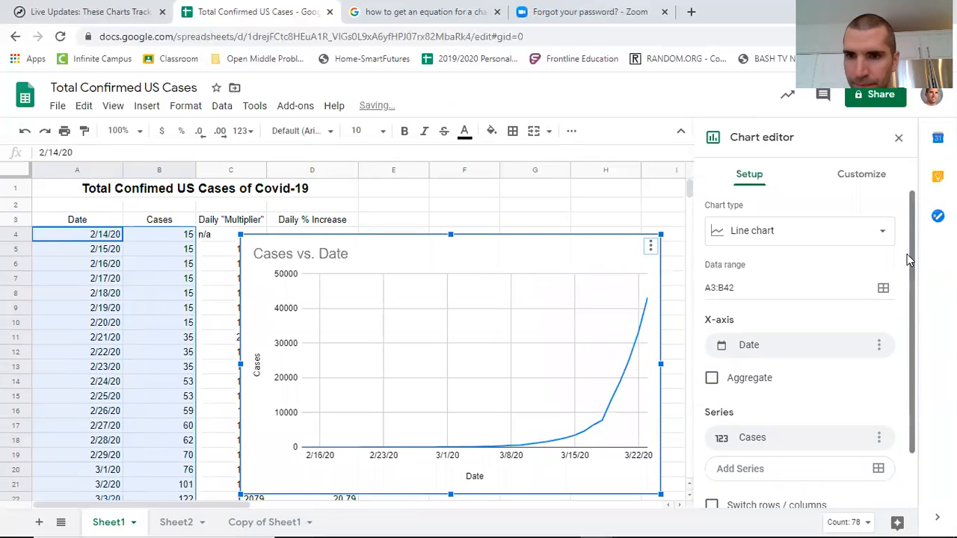
Step: Add a trendline of type Exponential to the Cases series of the chart
left_click_drag(911, 258, 912, 349)
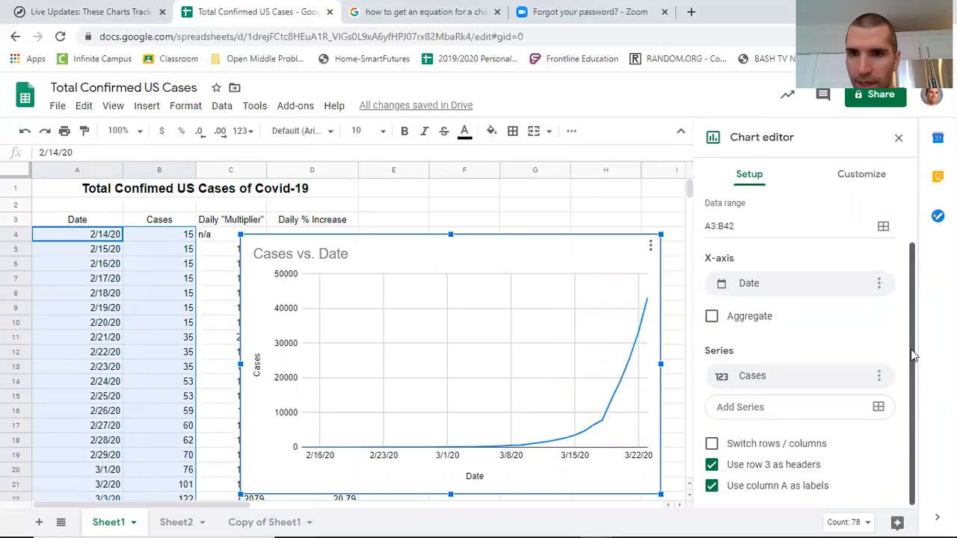
scroll(911, 349, "up", 2)
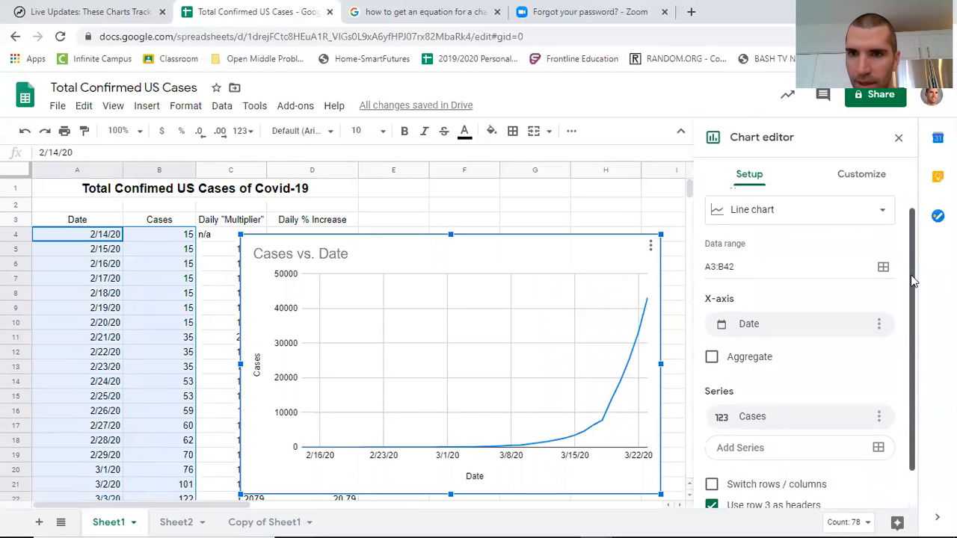
left_click(633, 355)
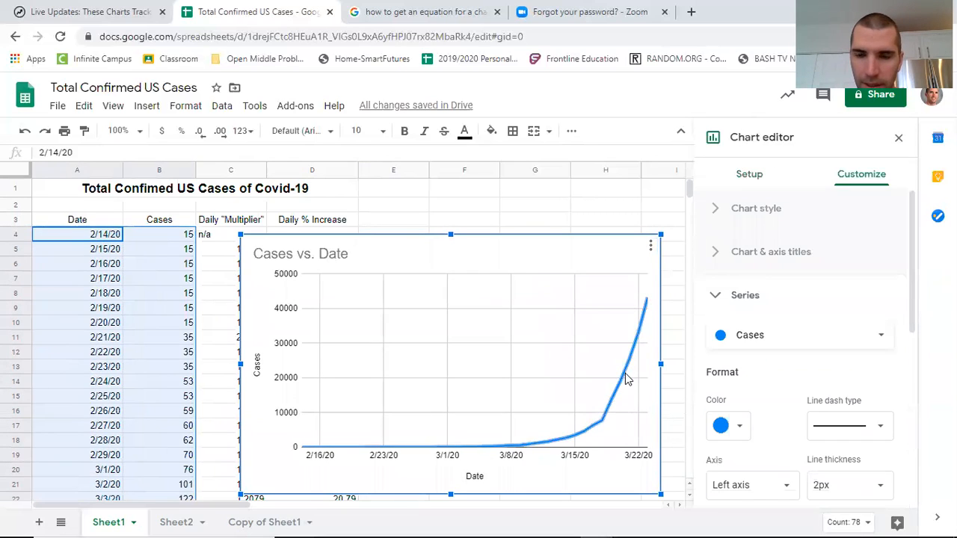
left_click(631, 359)
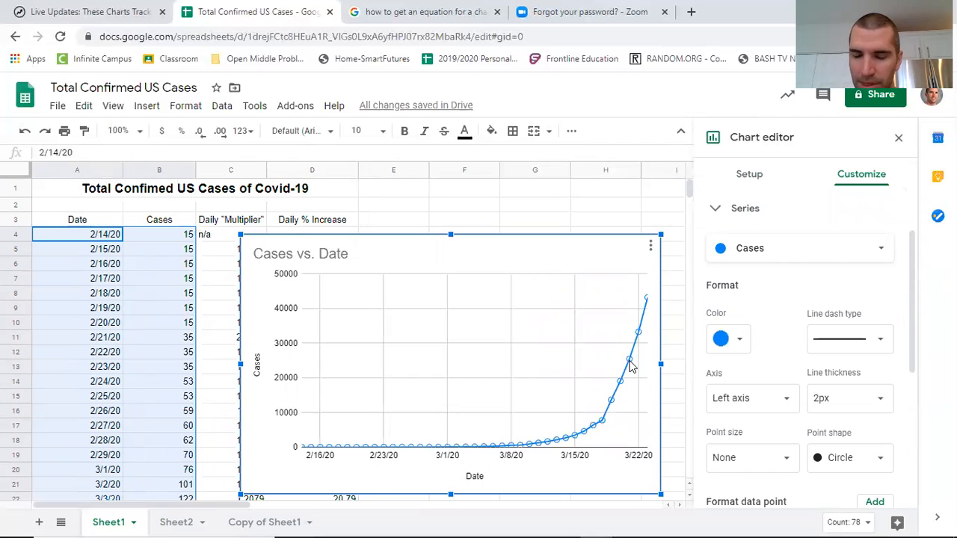
scroll(715, 384, "down", 3)
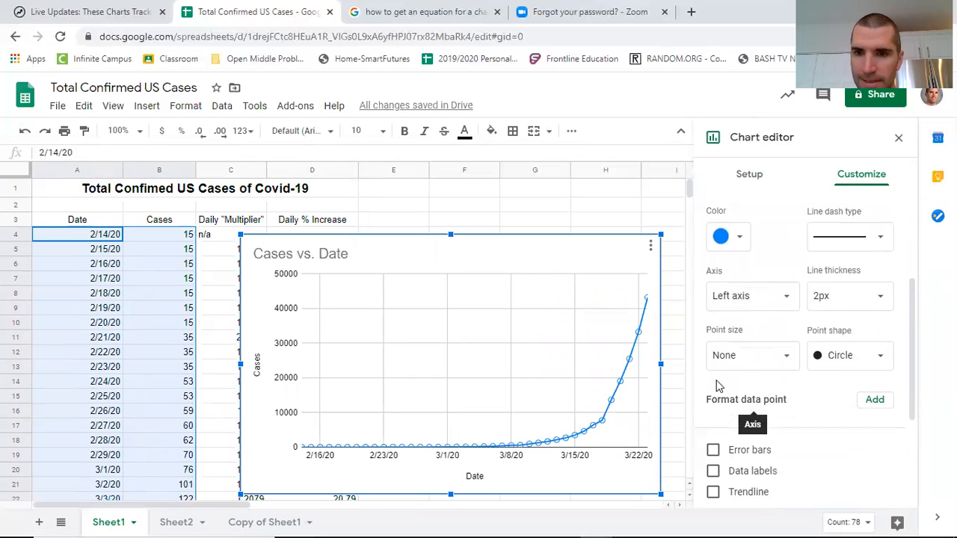
scroll(715, 388, "down", 1)
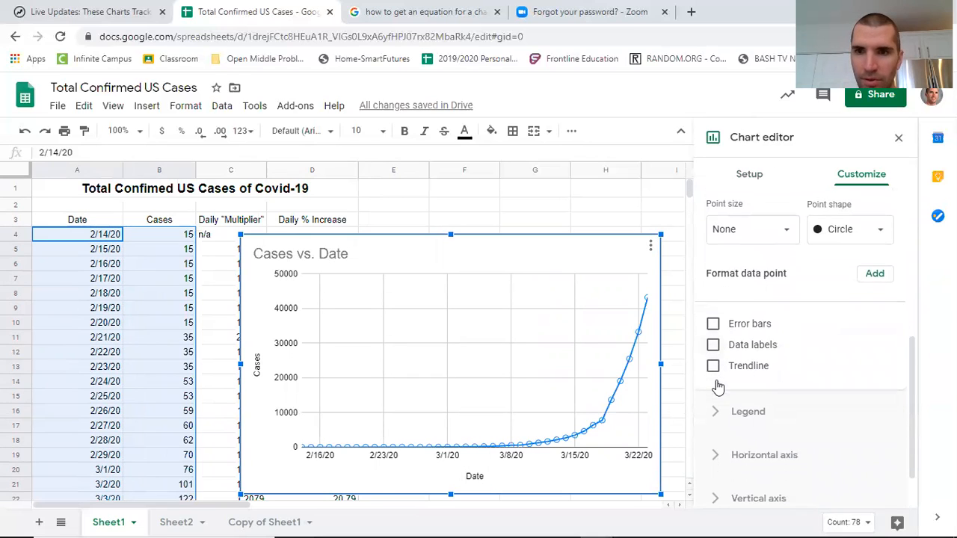
left_click(715, 367)
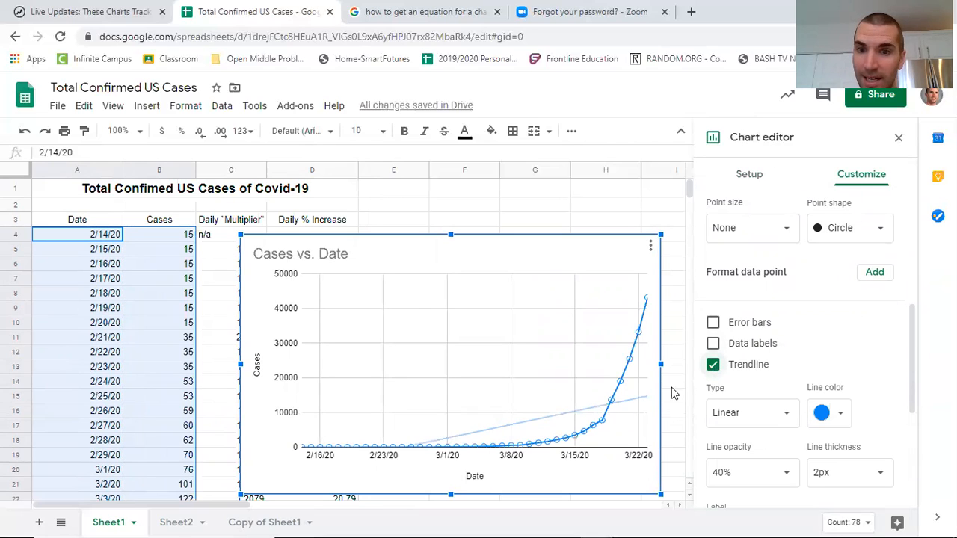
left_click(737, 417)
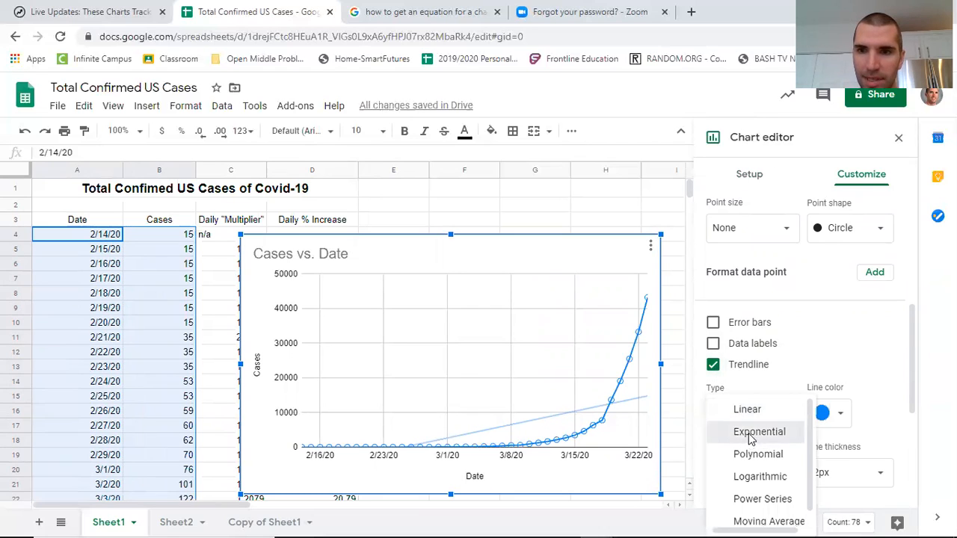
left_click(748, 433)
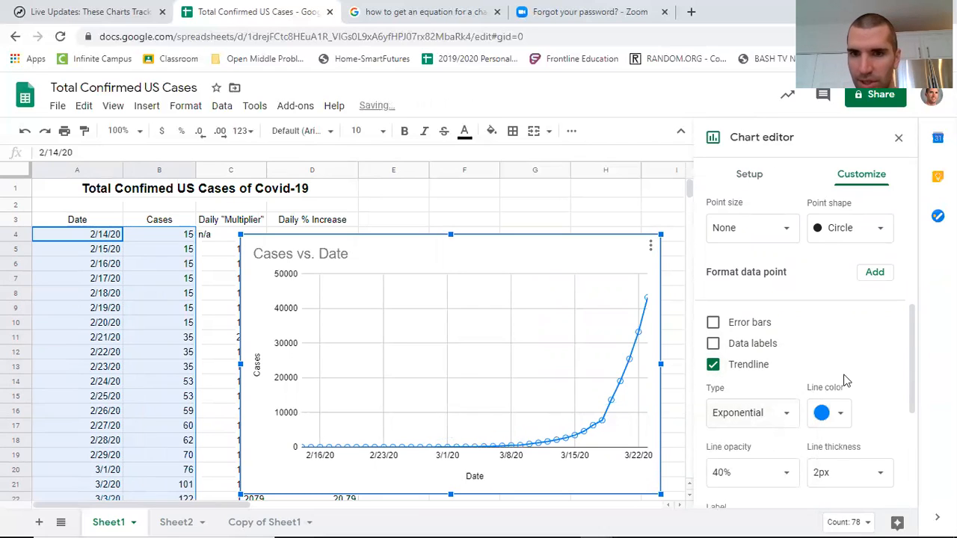
Step: Set the exponential trendline's label to Use Equation and close the chart editor
scroll(849, 378, "down", 3)
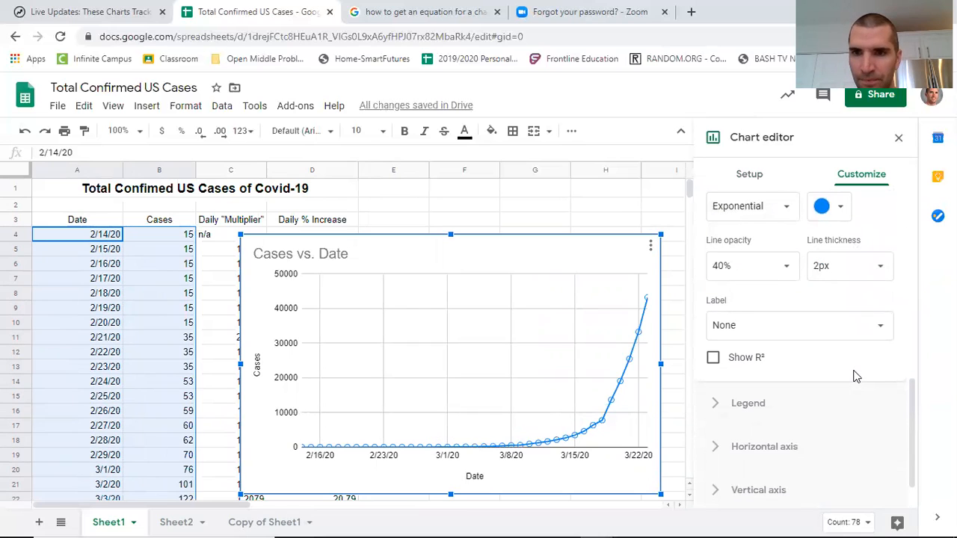
scroll(855, 376, "up", 1)
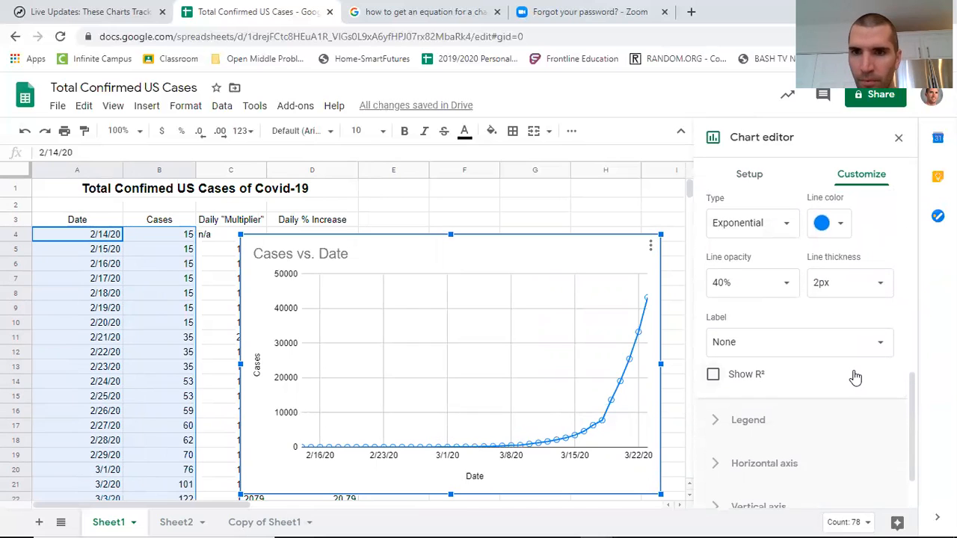
left_click(806, 346)
left_click(764, 384)
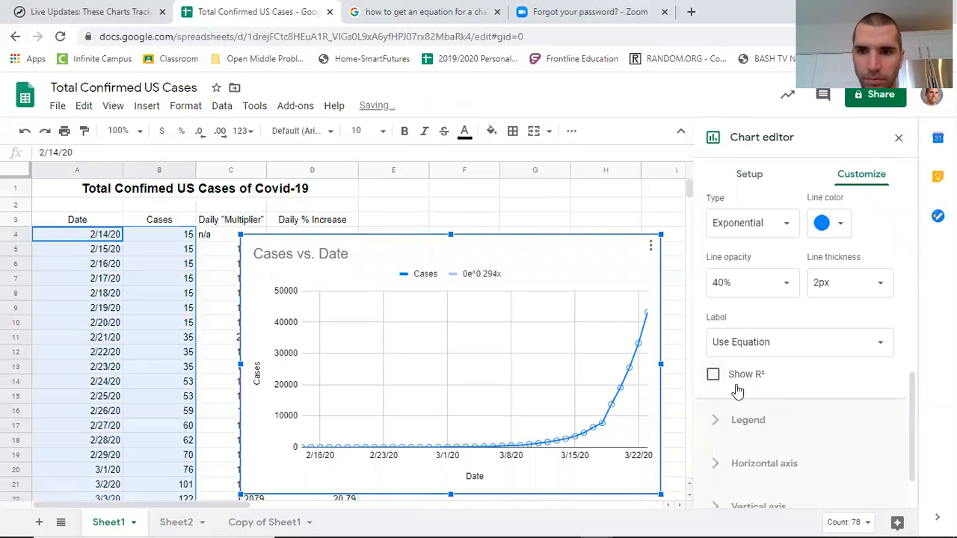
left_click(675, 386)
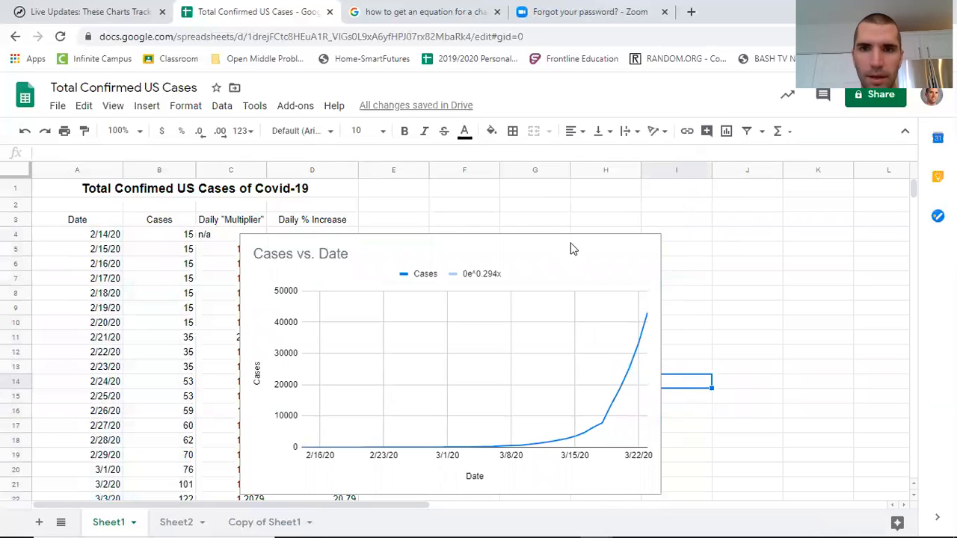
Step: Move the Cases vs. Date chart beside the data, clear of column D, and enlarge it to reach about column L
left_click(640, 247)
left_click_drag(657, 248, 805, 223)
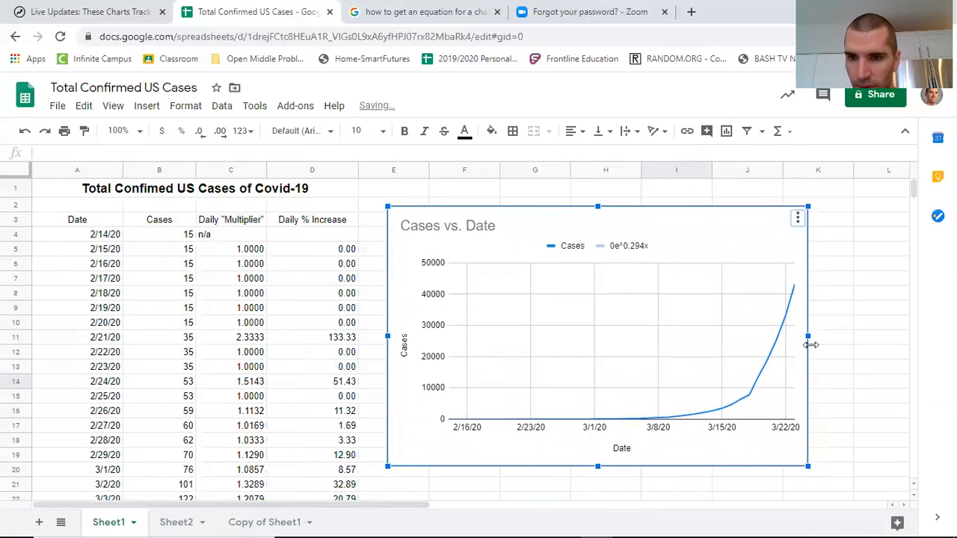
left_click_drag(808, 466, 887, 493)
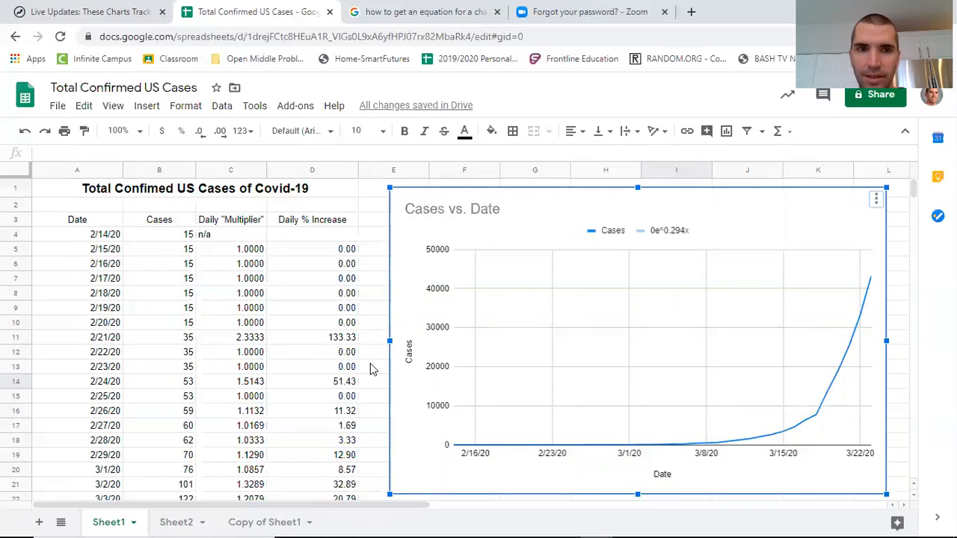
scroll(188, 370, "down", 3)
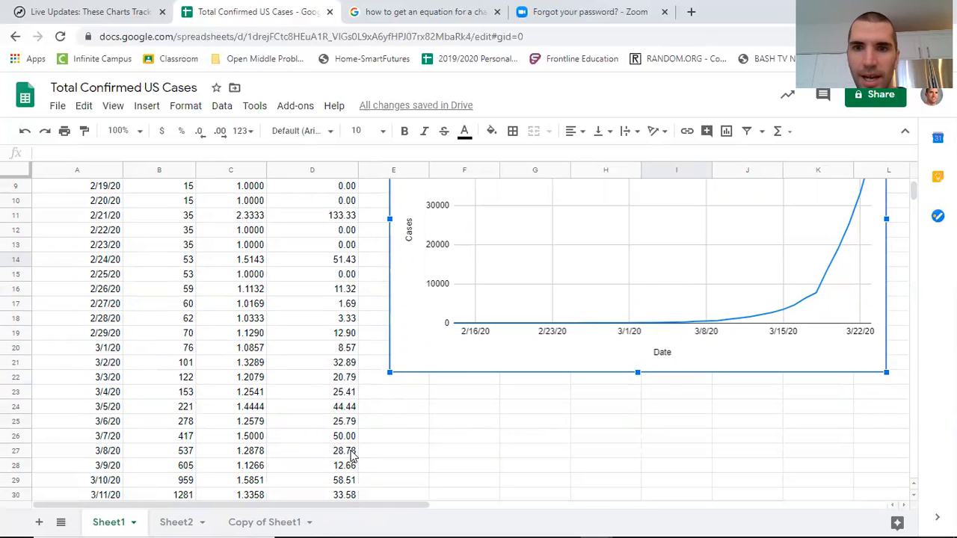
scroll(353, 458, "up", 2)
scroll(353, 458, "up", 1)
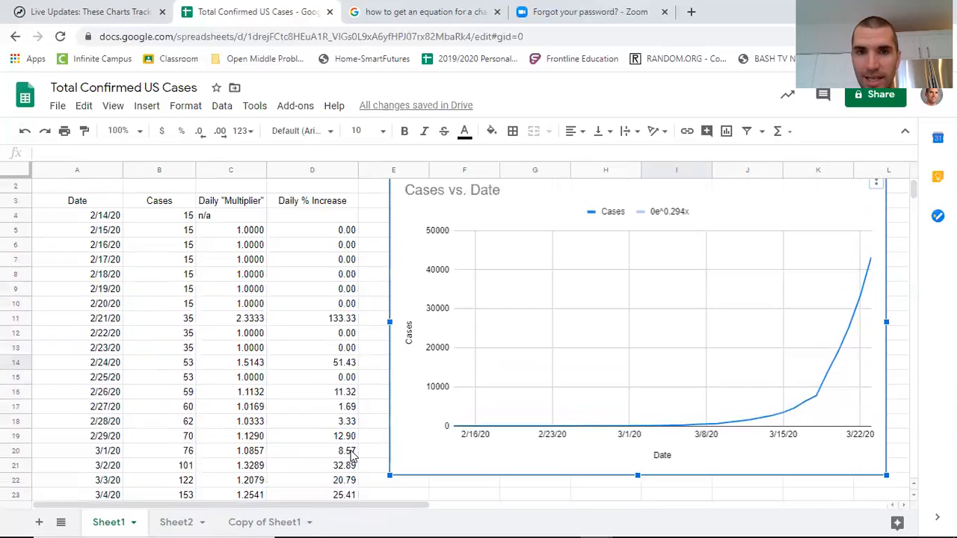